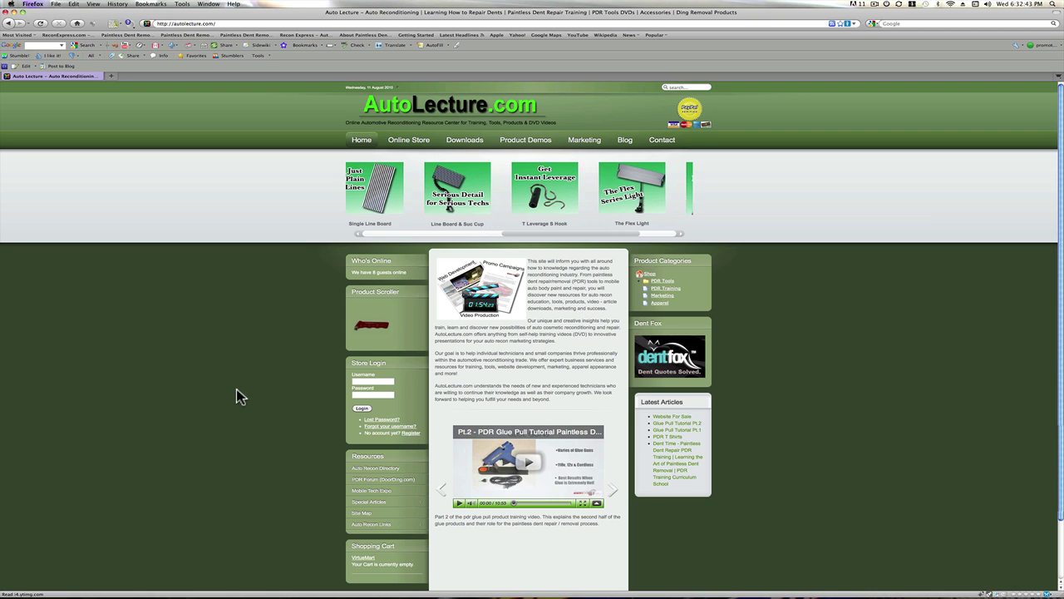
Step: Go to the Online Store, landing on the PDR Tools category page
click(426, 146)
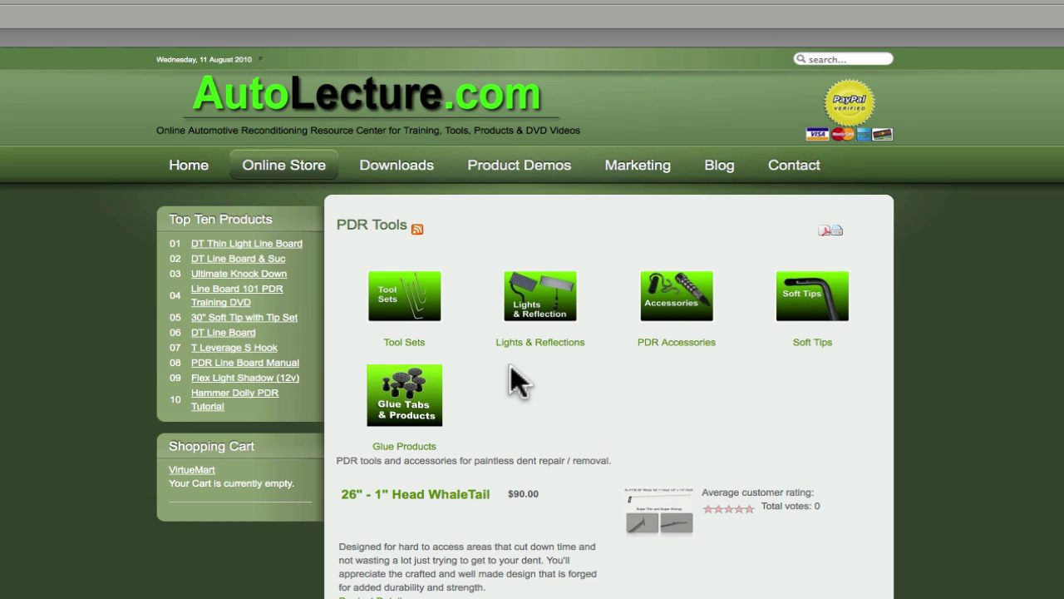
Step: Open the Glue Products category and browse its listing for the 3 lb. slide hammer
click(413, 405)
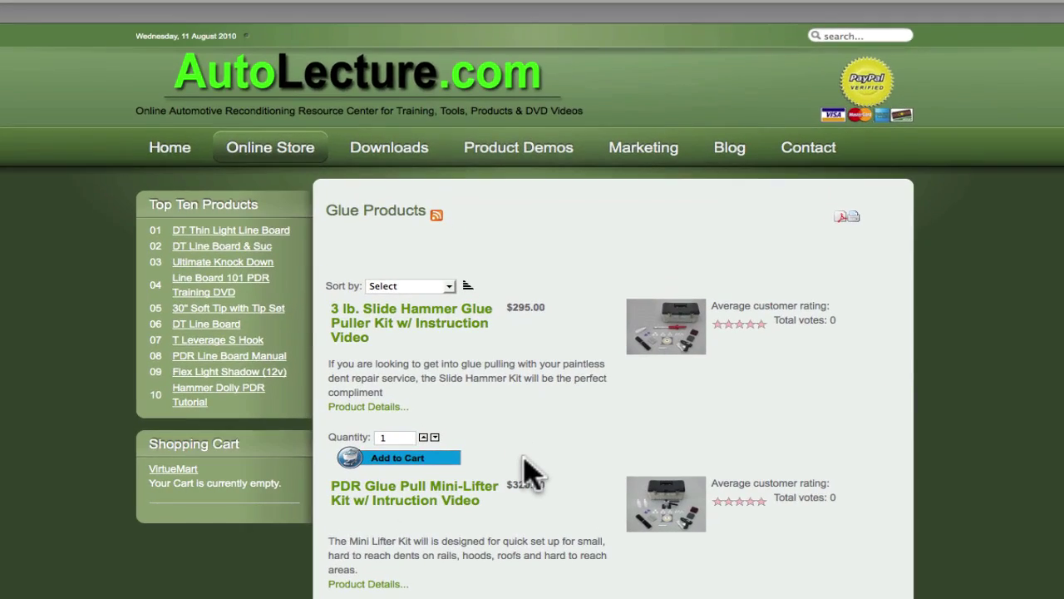
scroll(528, 472, down, 5)
scroll(528, 472, down, 5)
scroll(528, 473, up, 2)
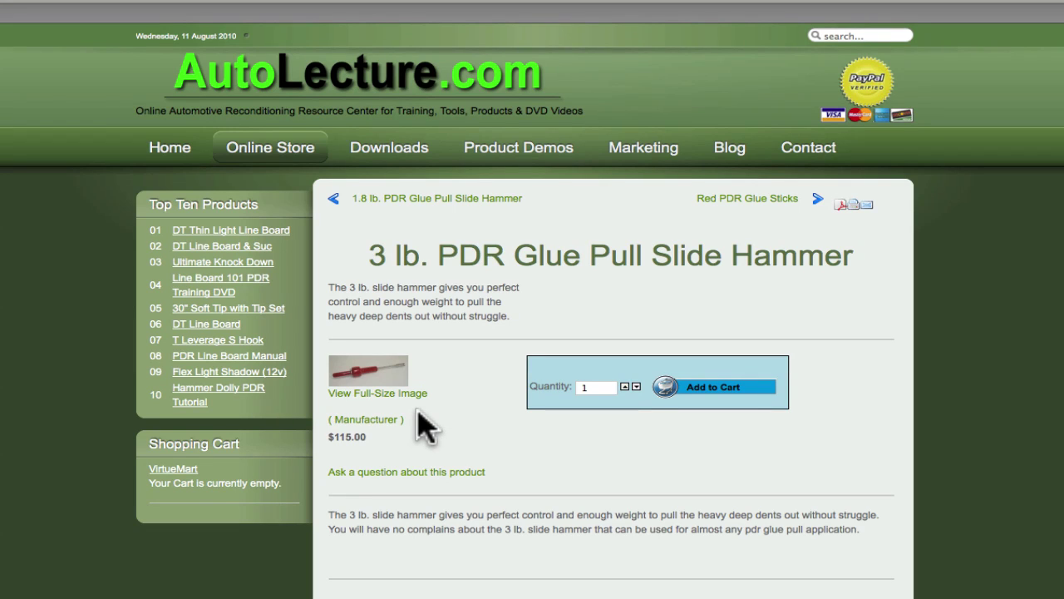
Step: Add the $115.00 3 lb. slide hammer to the cart and choose new-customer checkout
click(718, 388)
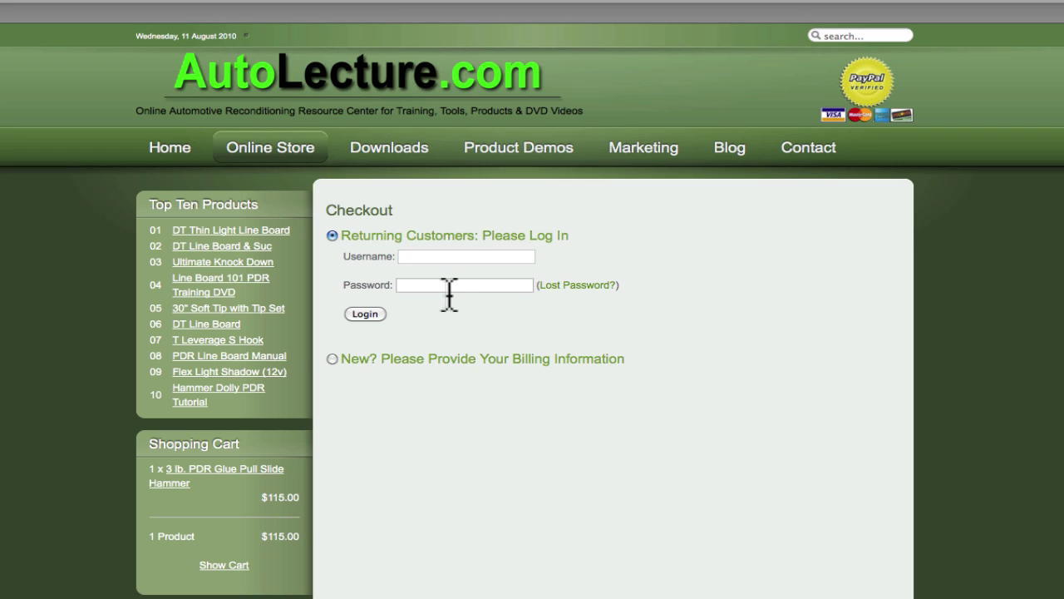
click(333, 359)
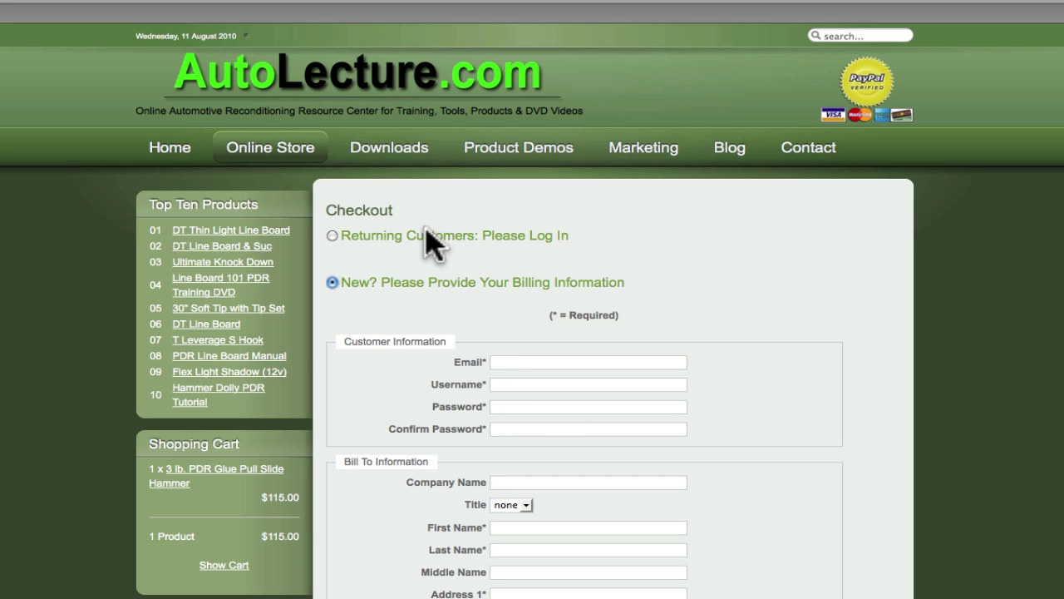
Step: Switch to returning-customer login and enter the username 'pod'
click(332, 237)
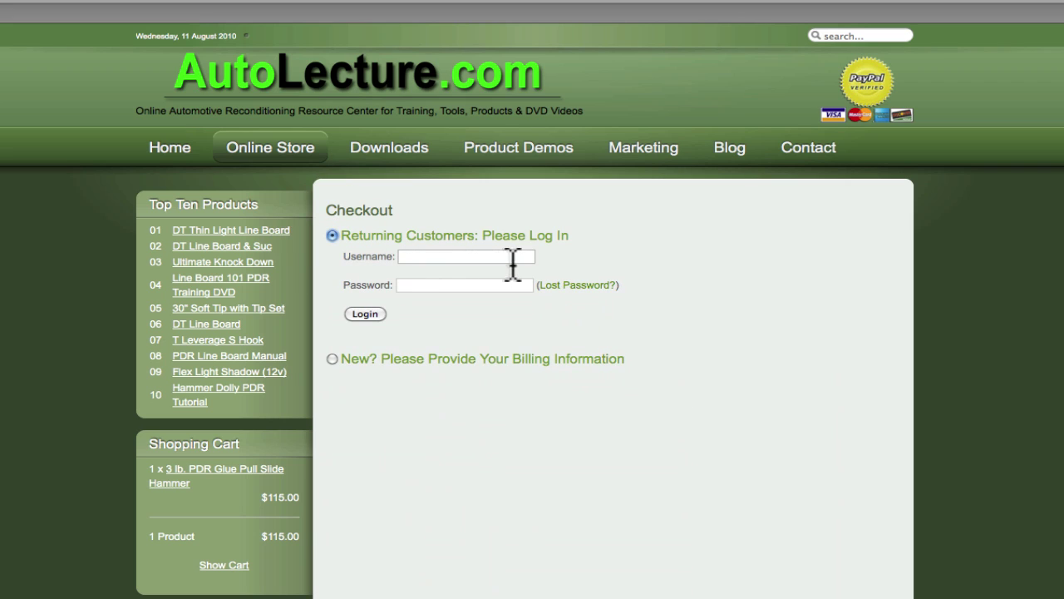
click(511, 258)
text(pos)
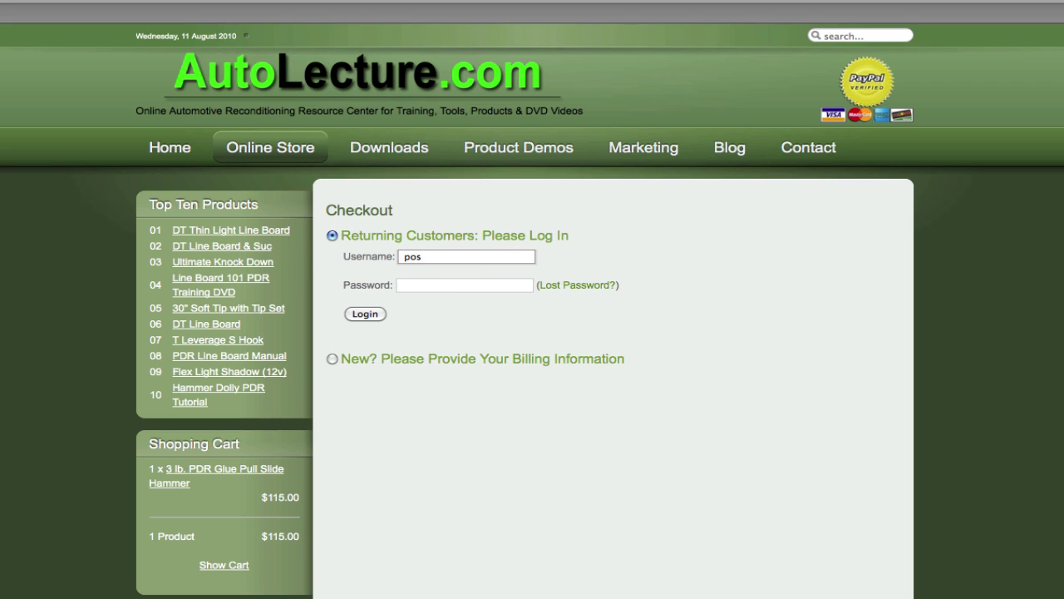
key(BackSpace)
text(d)
key(Tab)
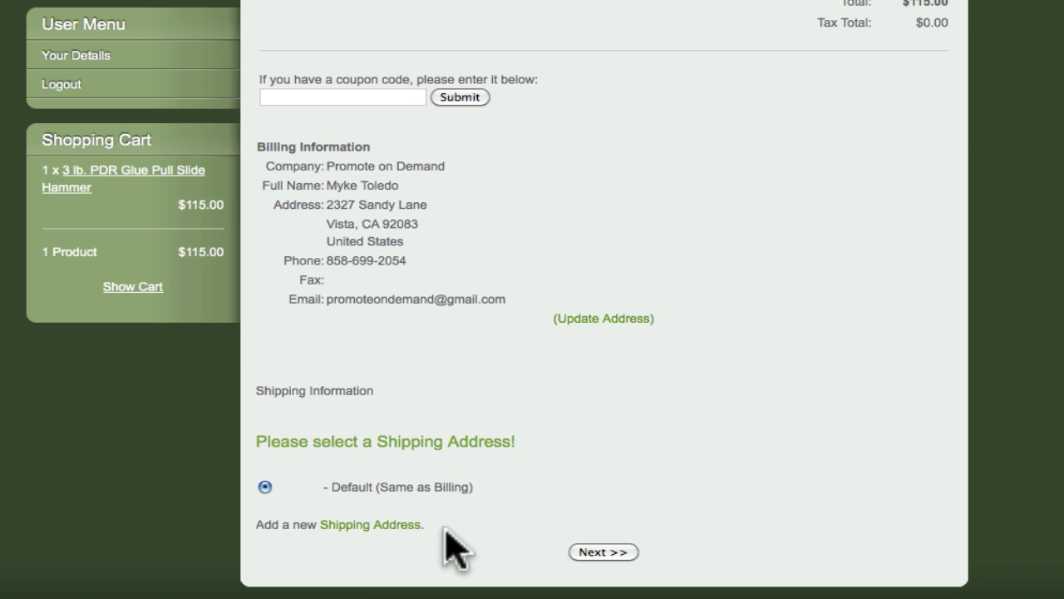
Step: Choose Fed Ex shipping and confirm order 319 for $129.00
click(599, 554)
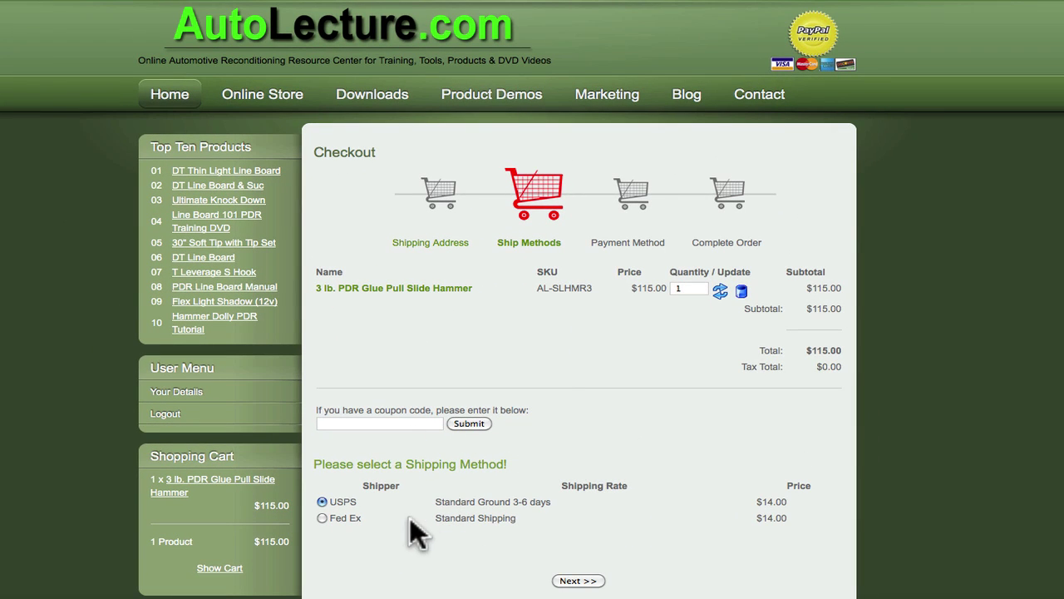
click(322, 518)
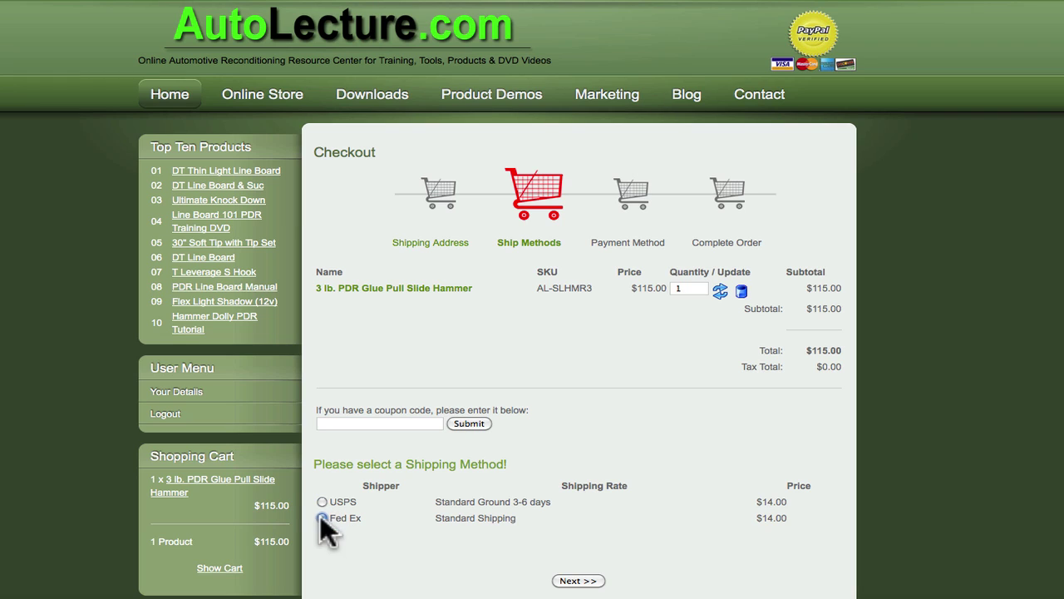
click(580, 581)
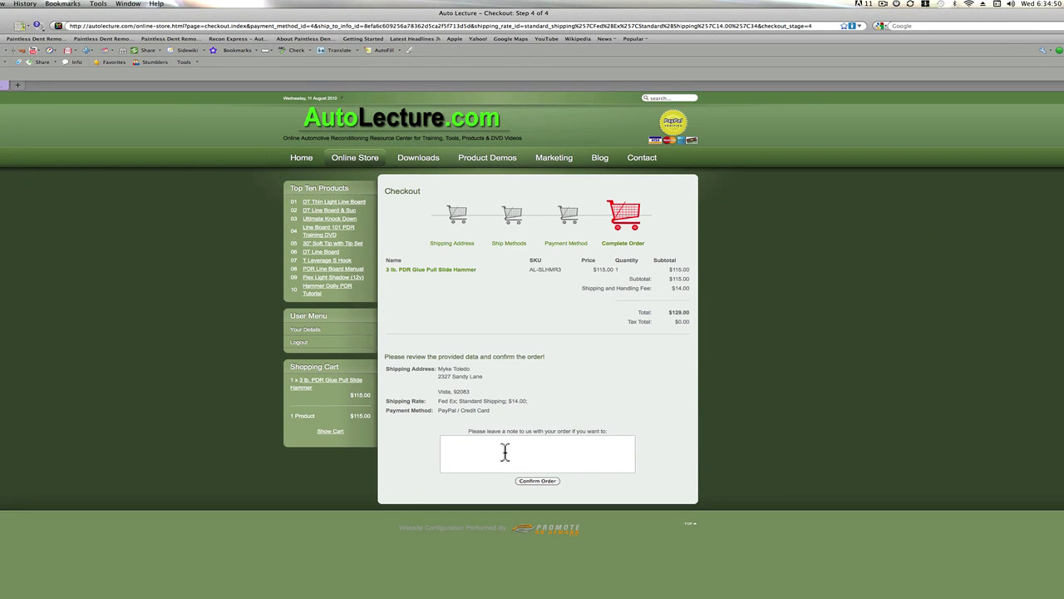
click(538, 480)
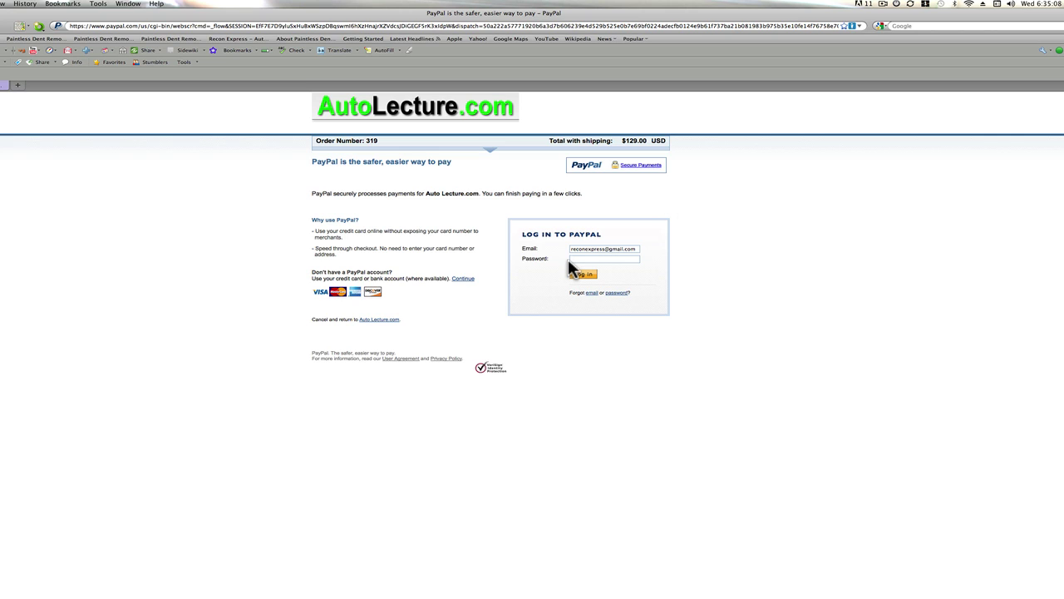
Step: Select the PayPal password field on the $129.00 payment page
click(590, 259)
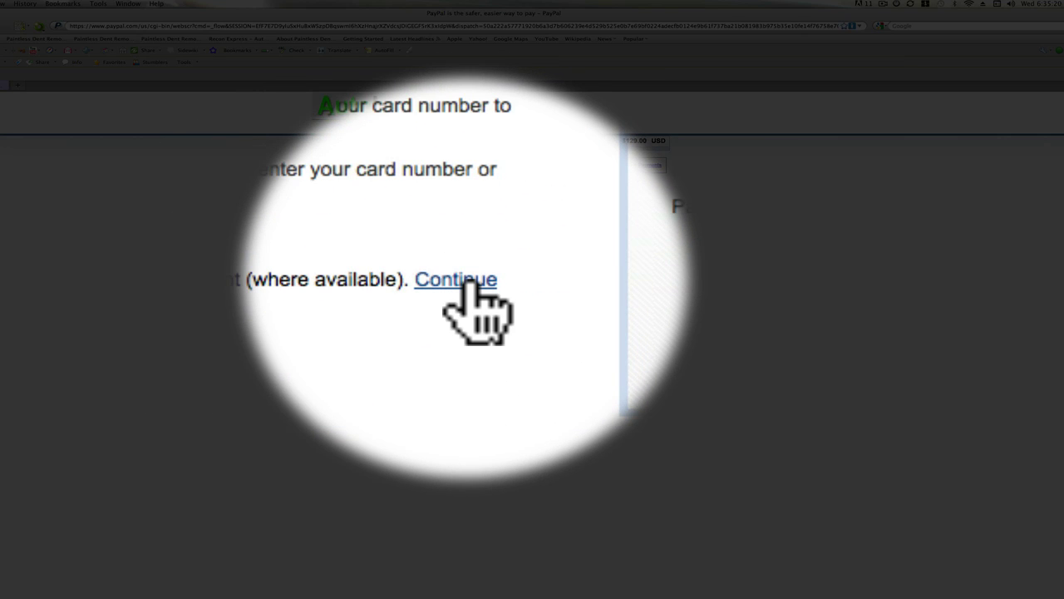
Step: Choose to pay by credit card without a PayPal account
click(466, 281)
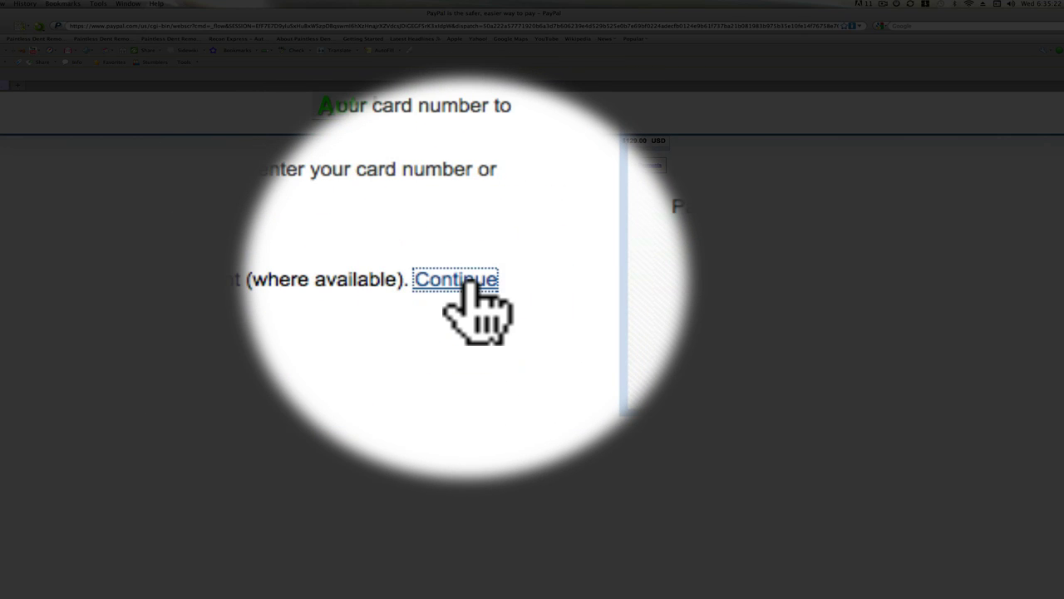